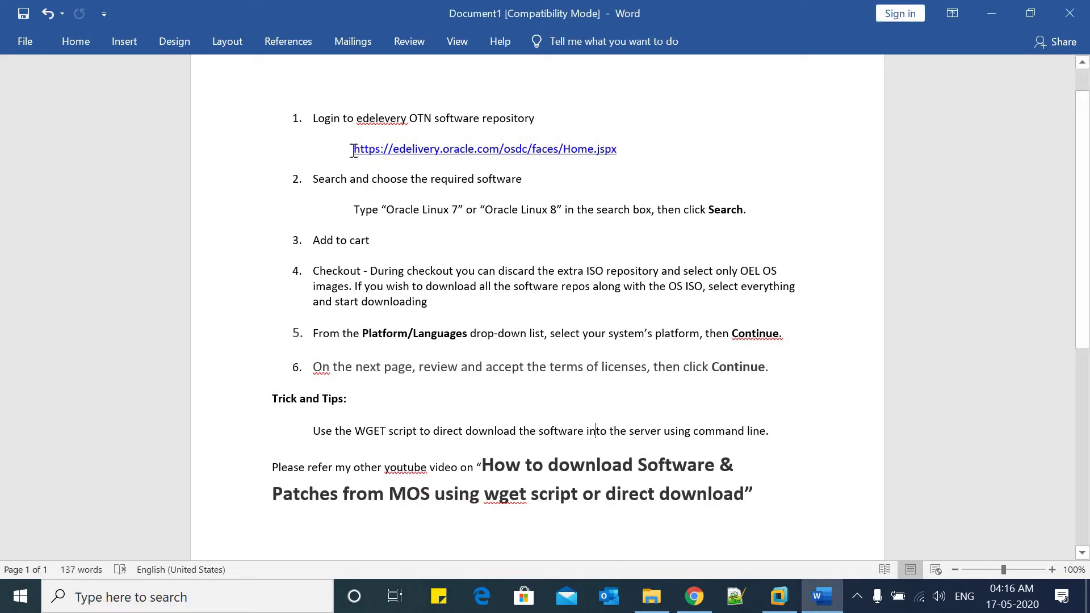
# Select the edelivery web address in the Word notes
pyautogui.moveTo(353, 150); pyautogui.dragTo(625, 152)
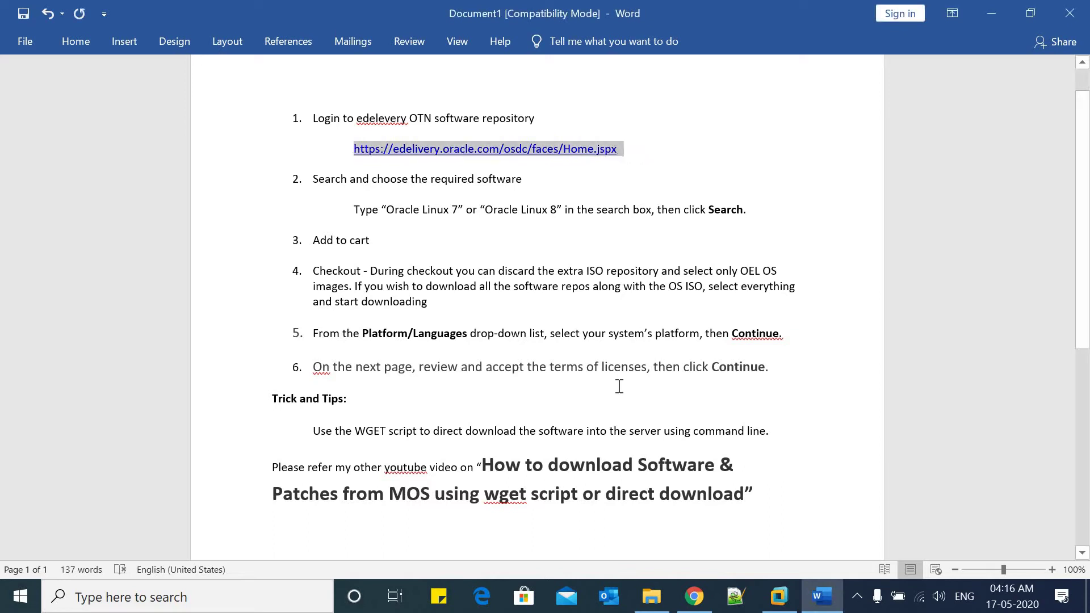
# Sign in to Oracle Software Delivery Cloud with the Oracle account username and password
pyautogui.moveTo(697, 600)
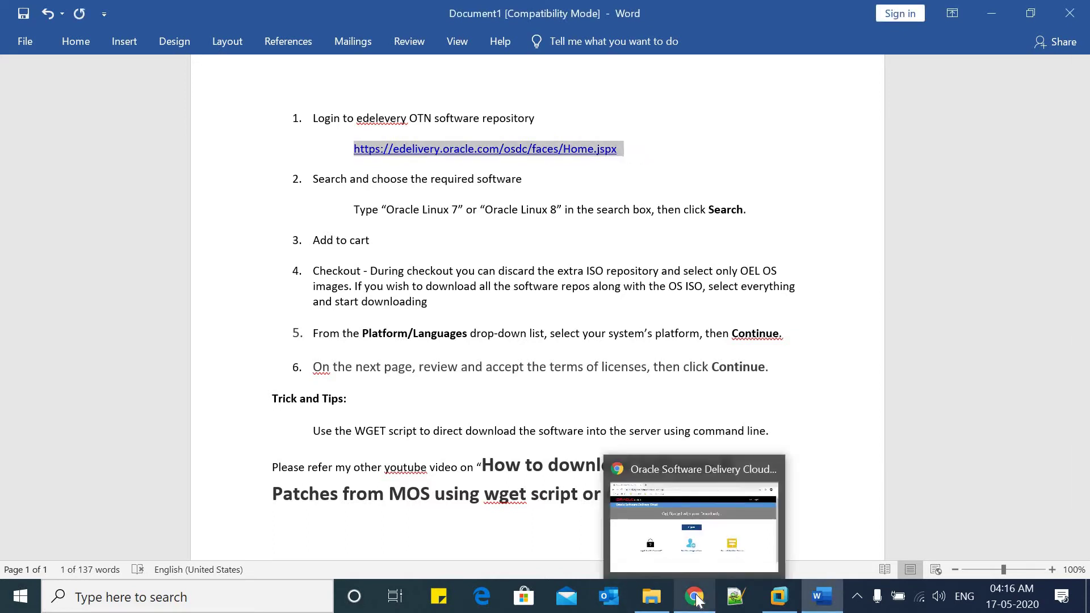
pyautogui.click(696, 511)
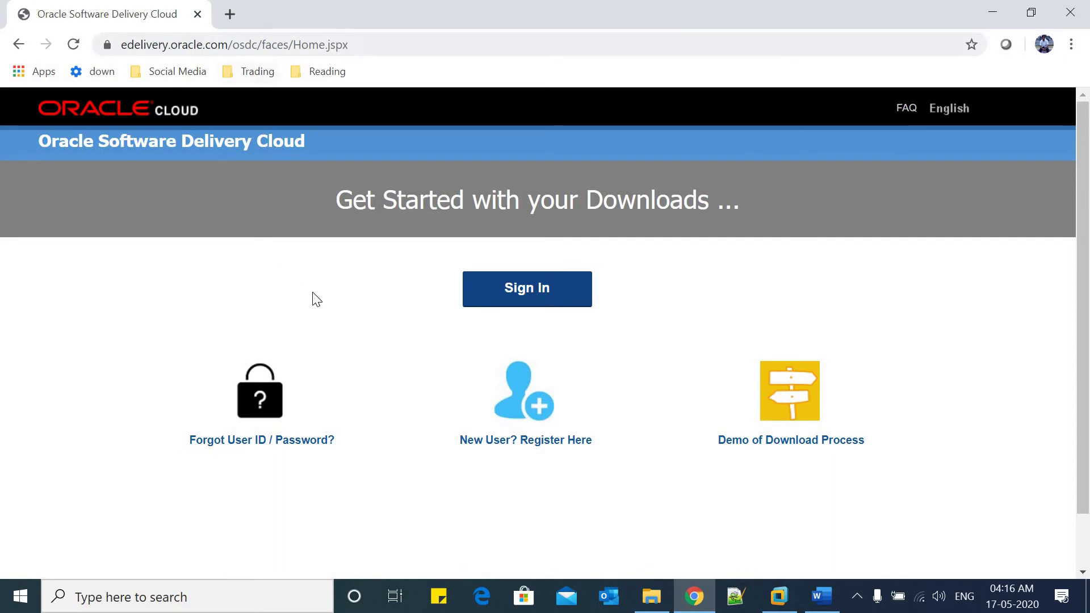
pyautogui.click(524, 289)
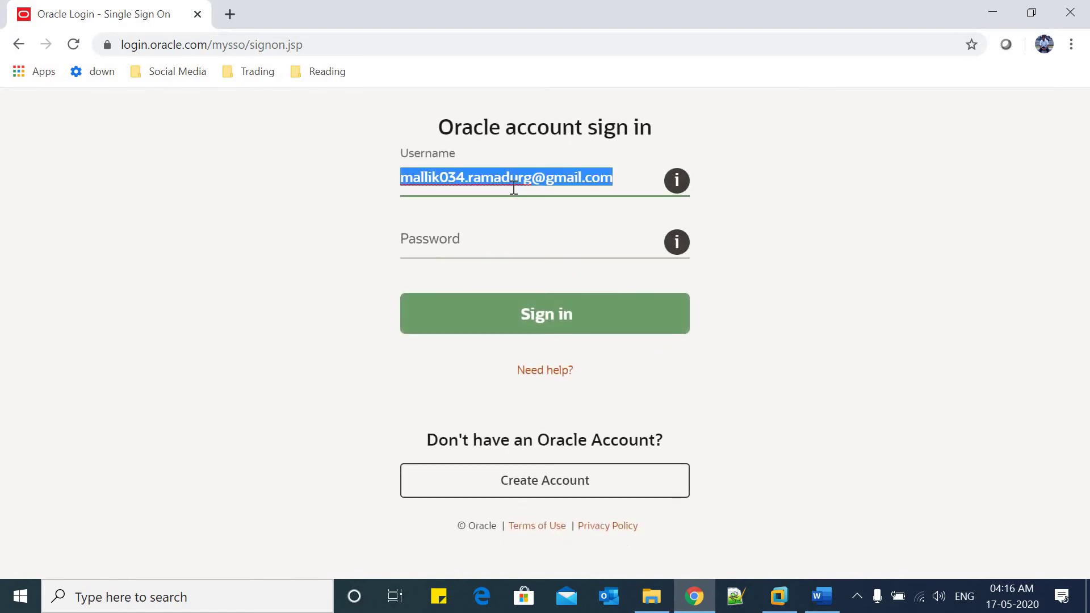
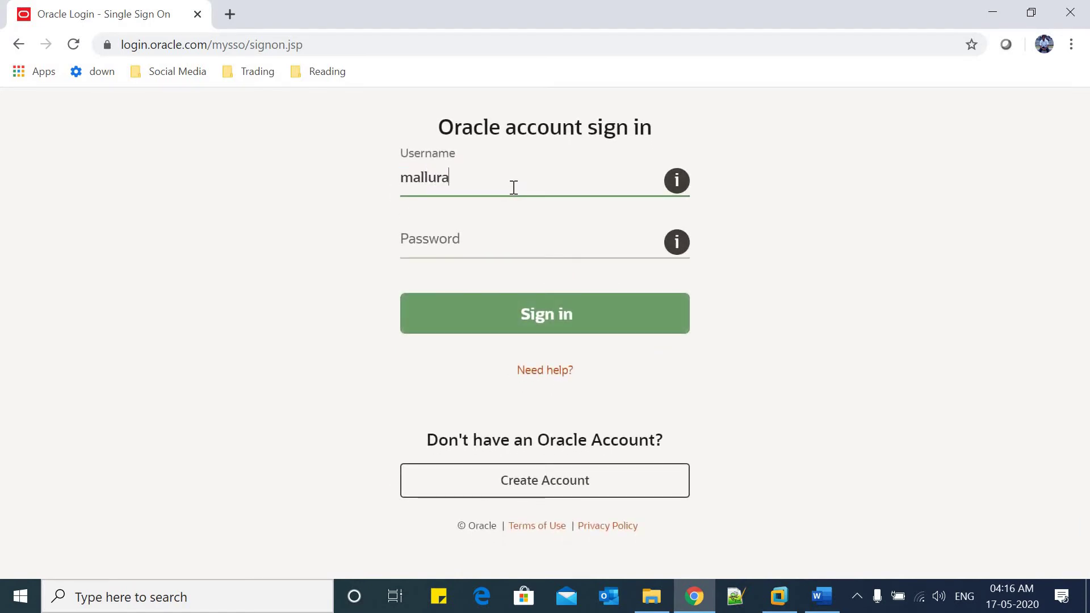
pyautogui.press('Tab')
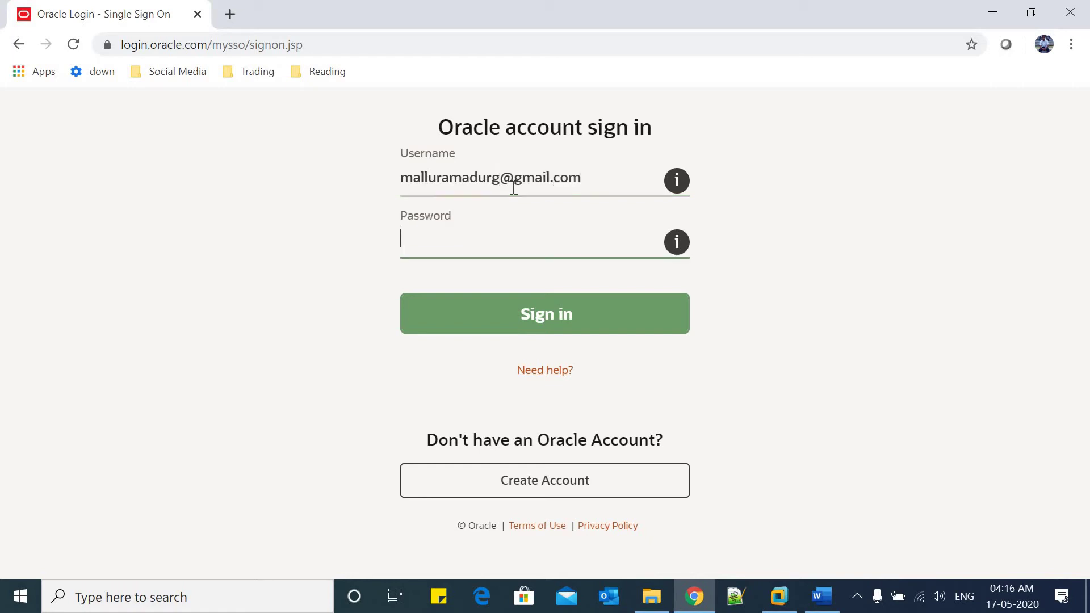
pyautogui.click(543, 315)
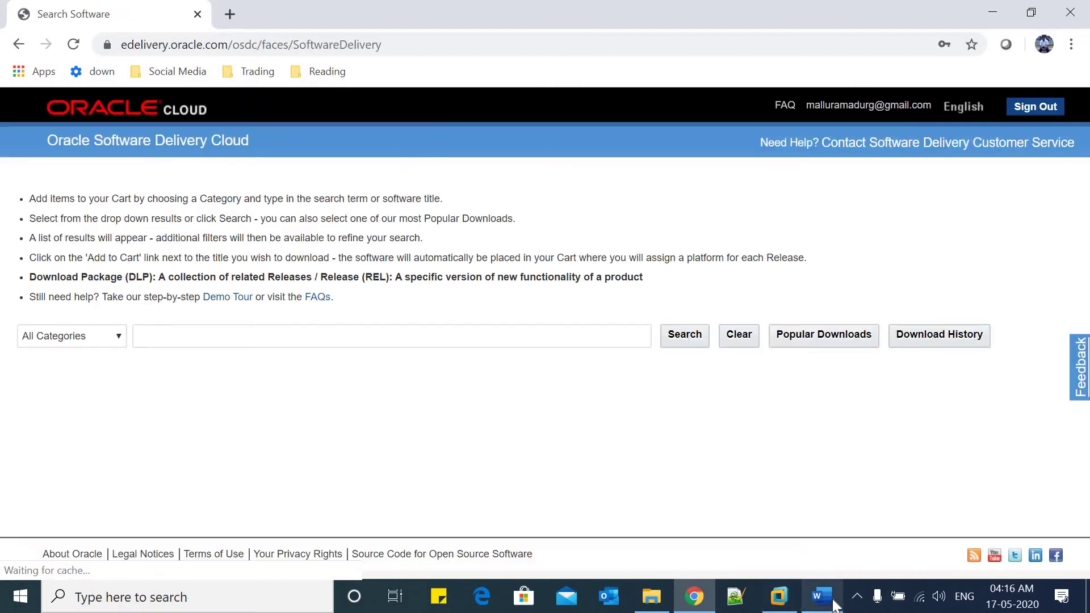
# Bring the Word notes with the six Oracle download steps back to the front
pyautogui.click(821, 596)
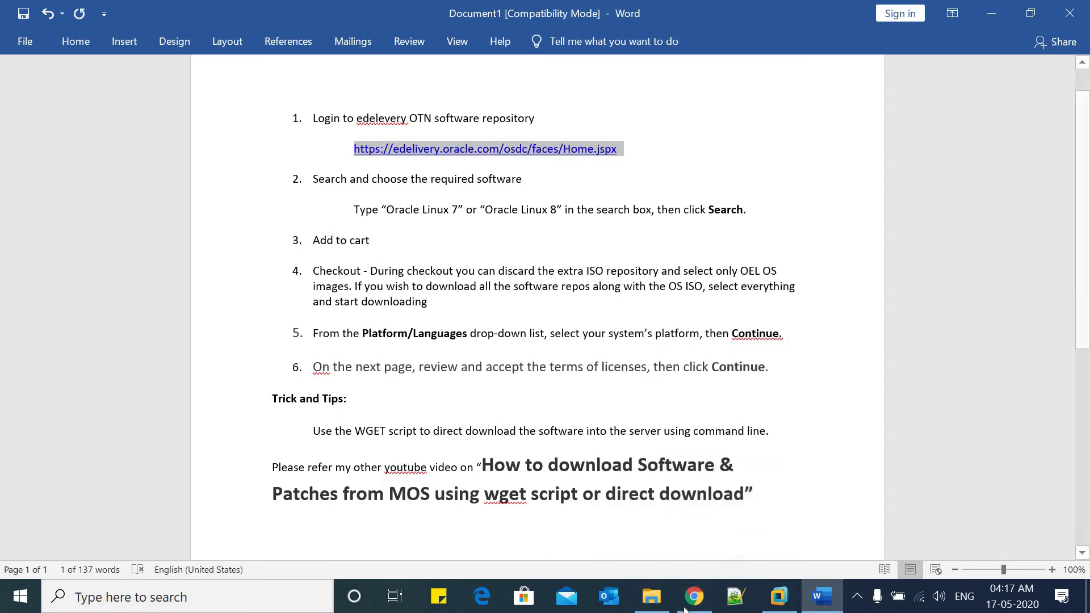
# Search for Oracle Linux and add releases 8.2.0.0.0 and 7.8.0.0.0 to the cart
pyautogui.click(694, 596)
pyautogui.click(285, 331)
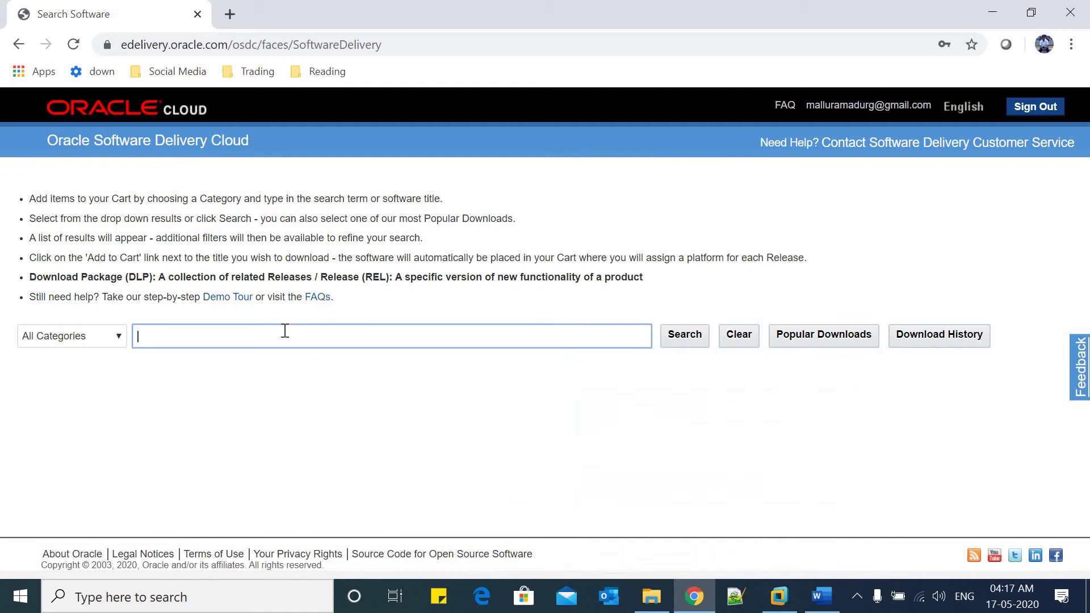
pyautogui.write('Oracle')
pyautogui.write('Linux')
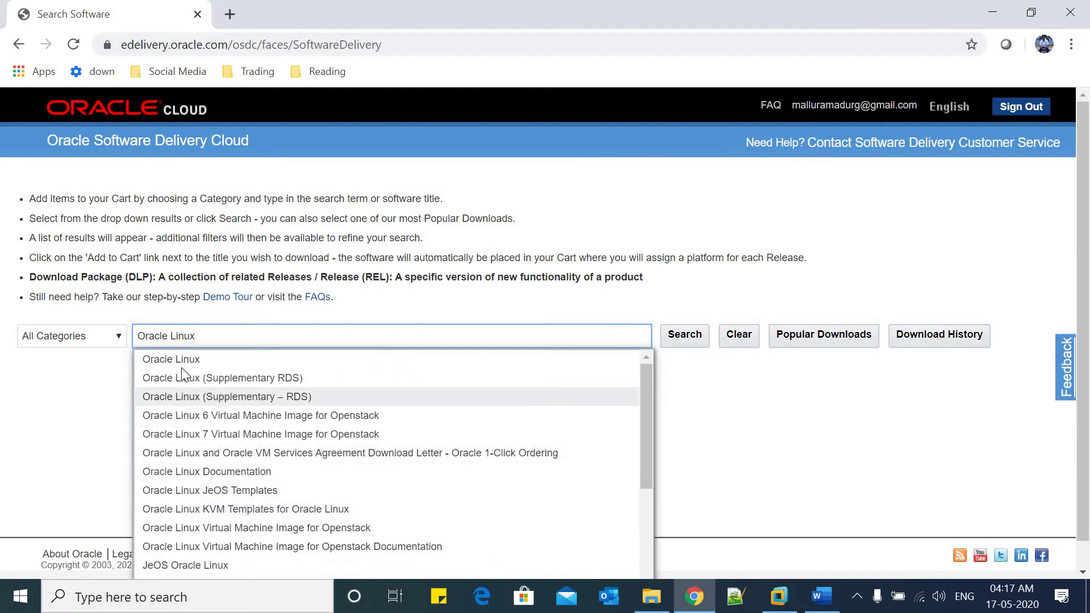
pyautogui.click(175, 360)
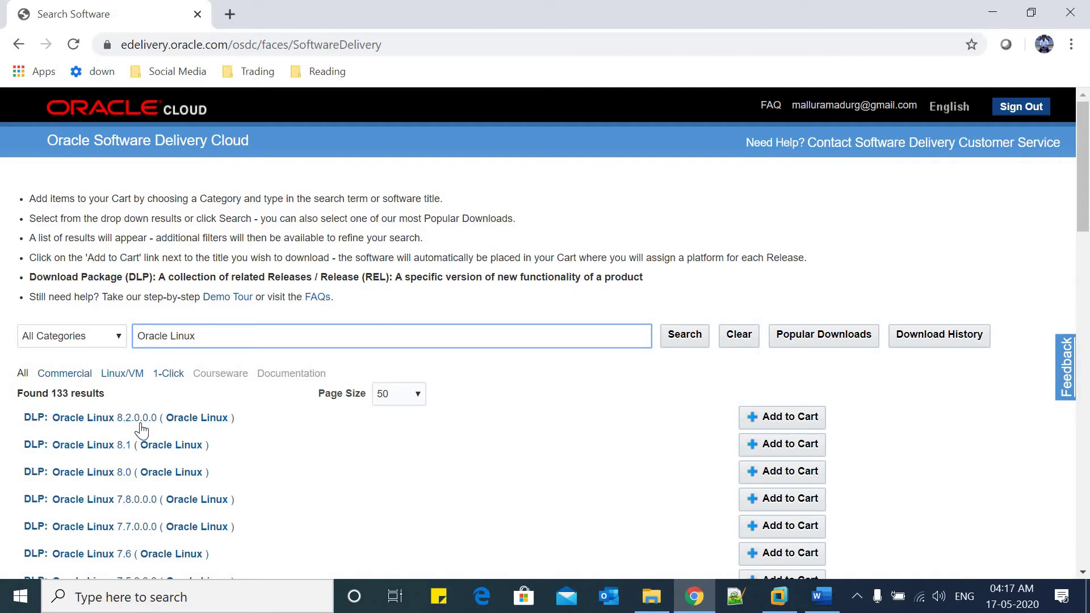
pyautogui.click(768, 417)
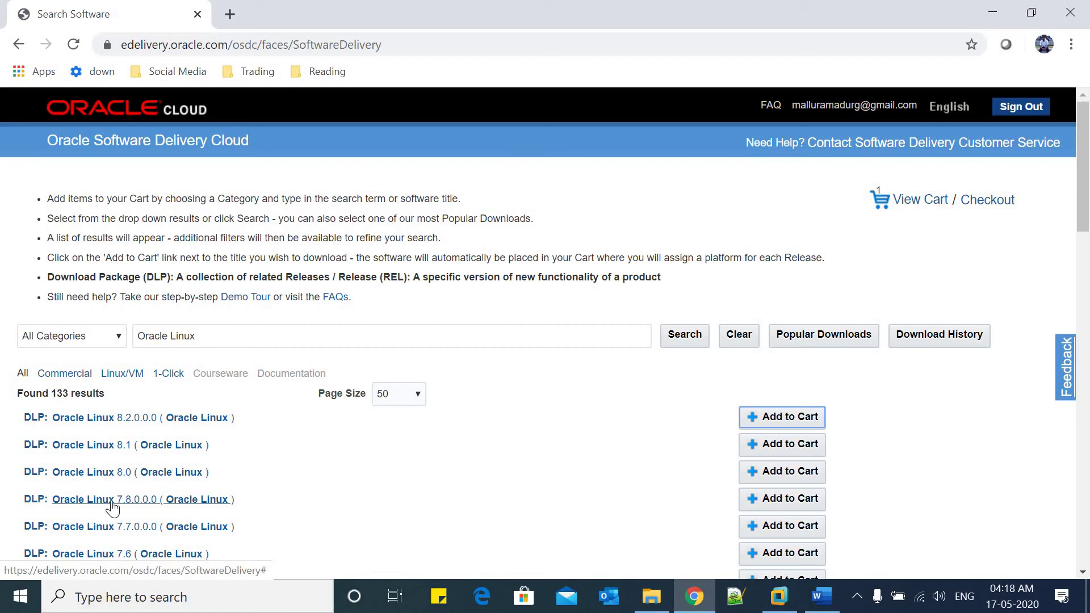
pyautogui.click(780, 499)
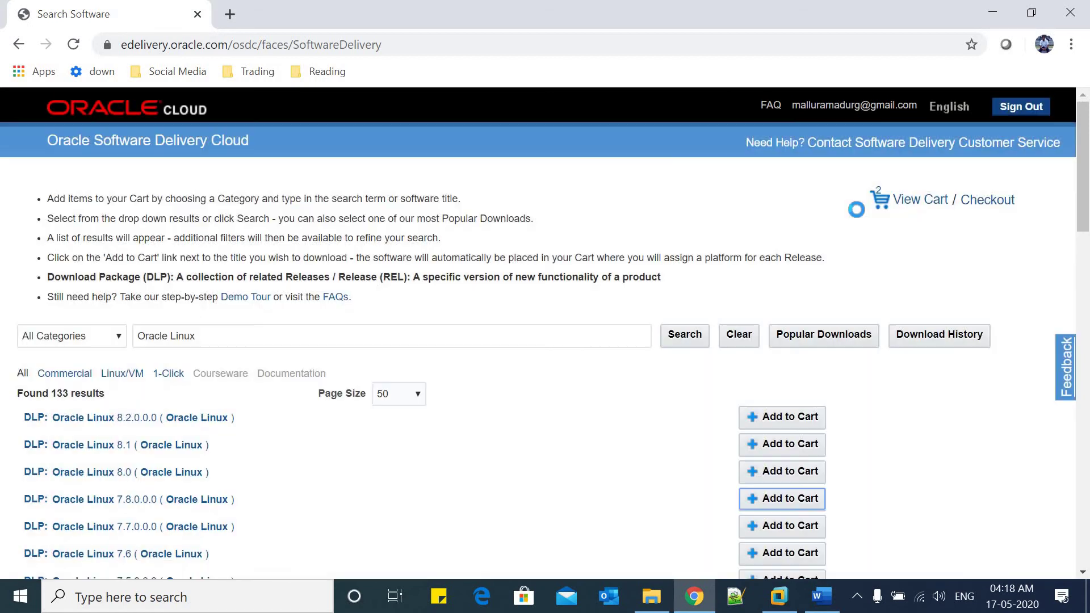
# Check out the cart with x86 64 bit as the platform for both 8.2 and 7.8
pyautogui.click(930, 201)
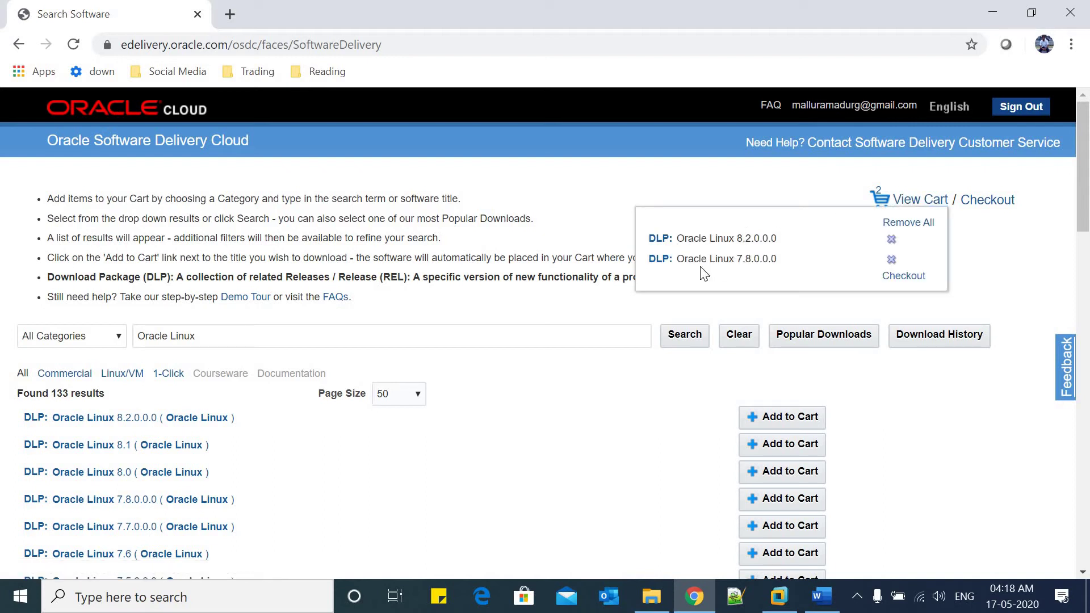
pyautogui.click(989, 206)
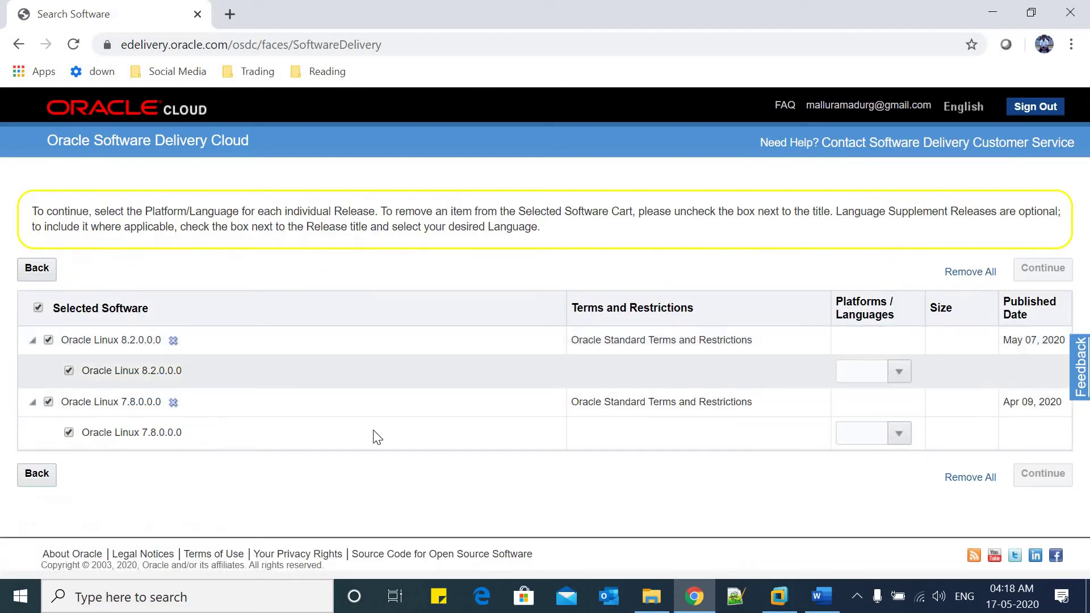
pyautogui.click(899, 371)
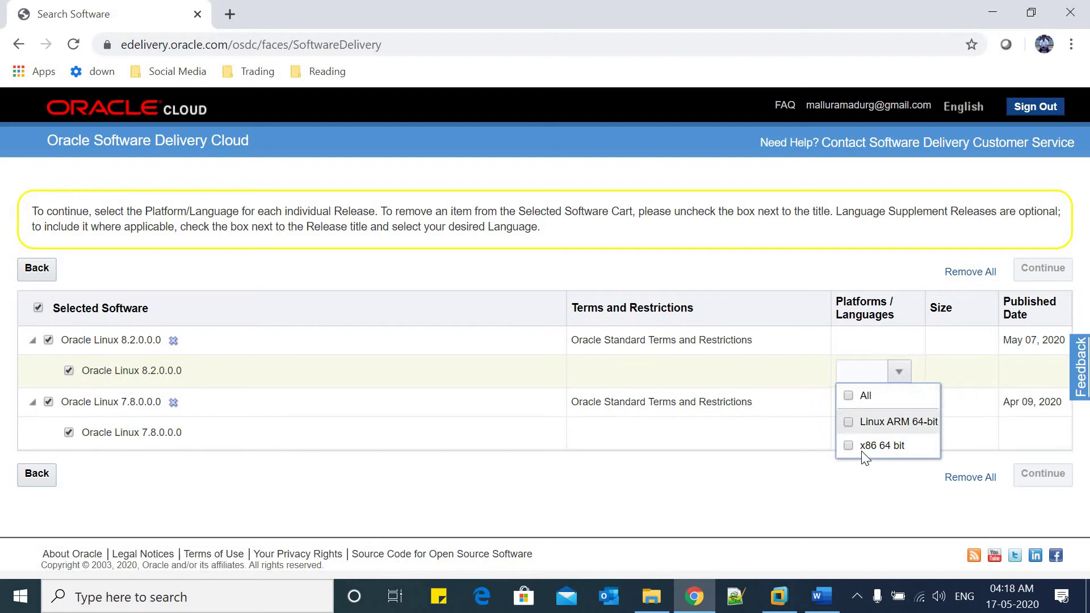
pyautogui.click(849, 445)
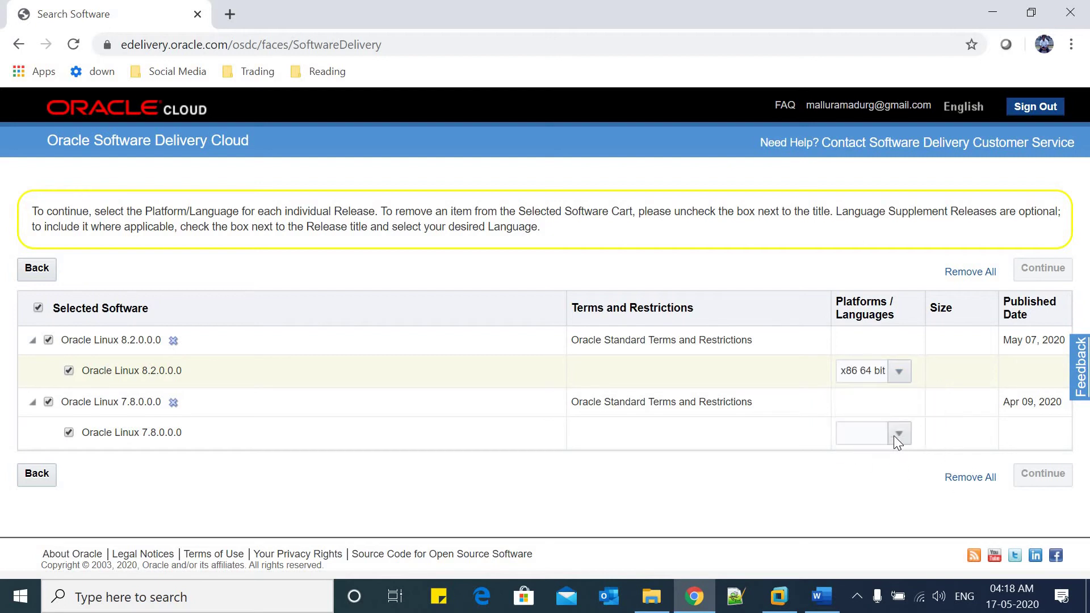
pyautogui.click(896, 434)
pyautogui.click(898, 434)
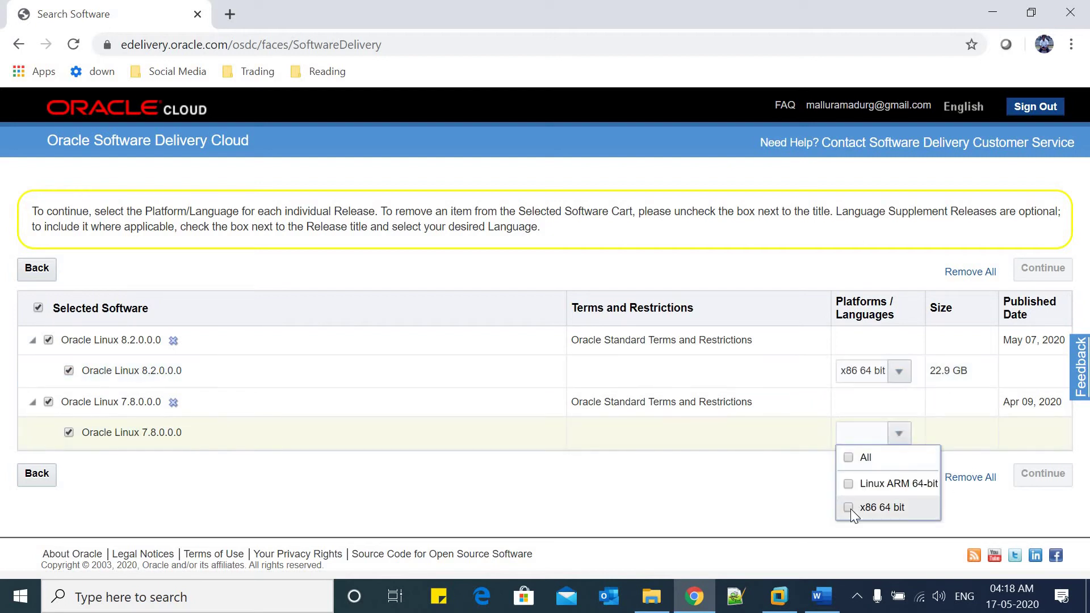
pyautogui.click(850, 508)
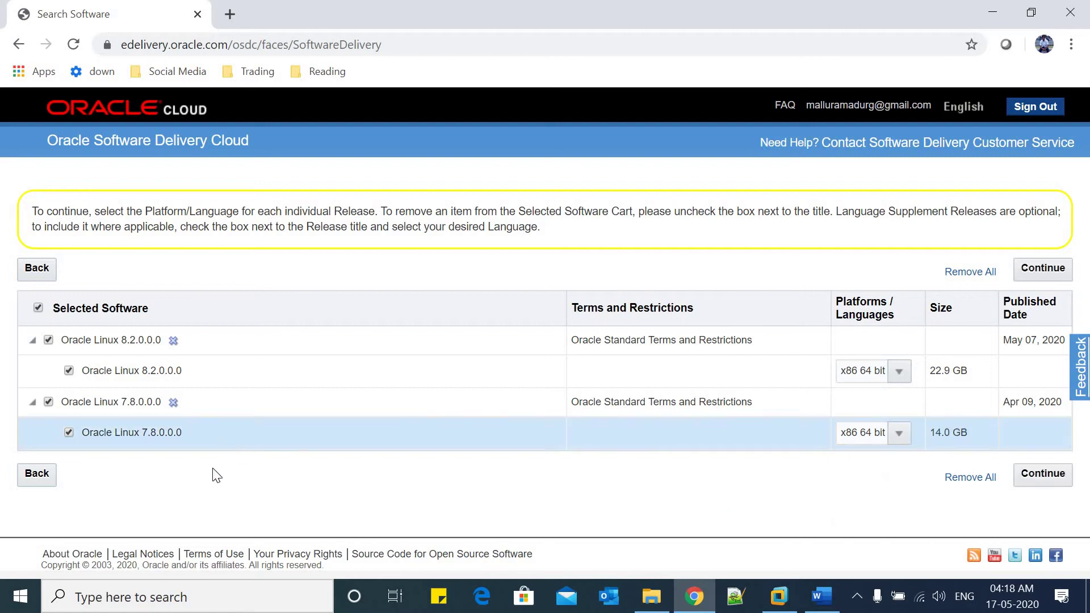
# Accept the Oracle license agreement and continue to the ISO file list
pyautogui.click(1057, 477)
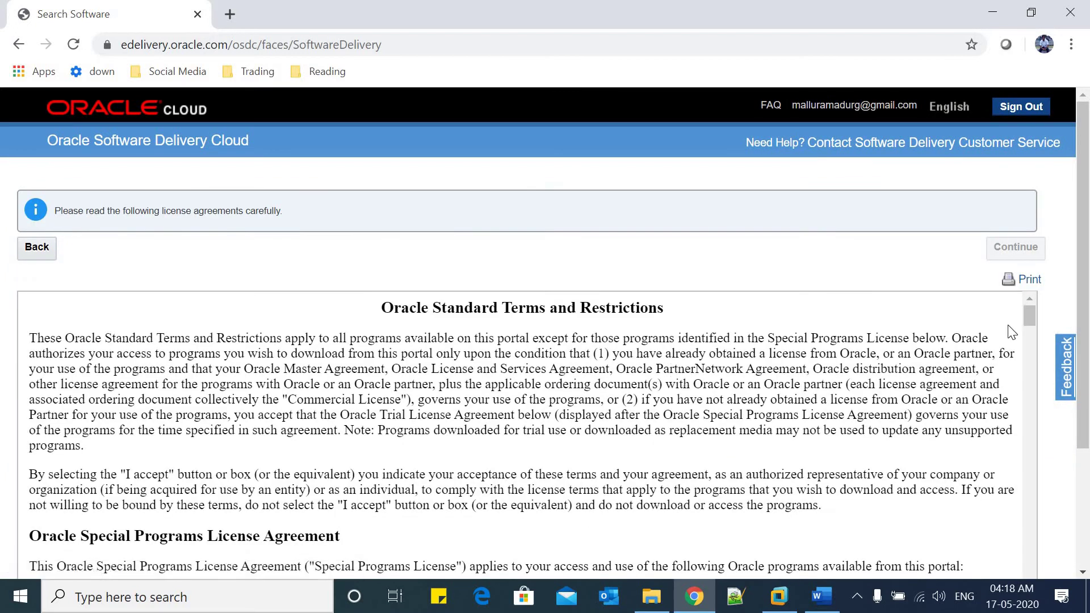
pyautogui.moveTo(1082, 277); pyautogui.dragTo(1087, 454)
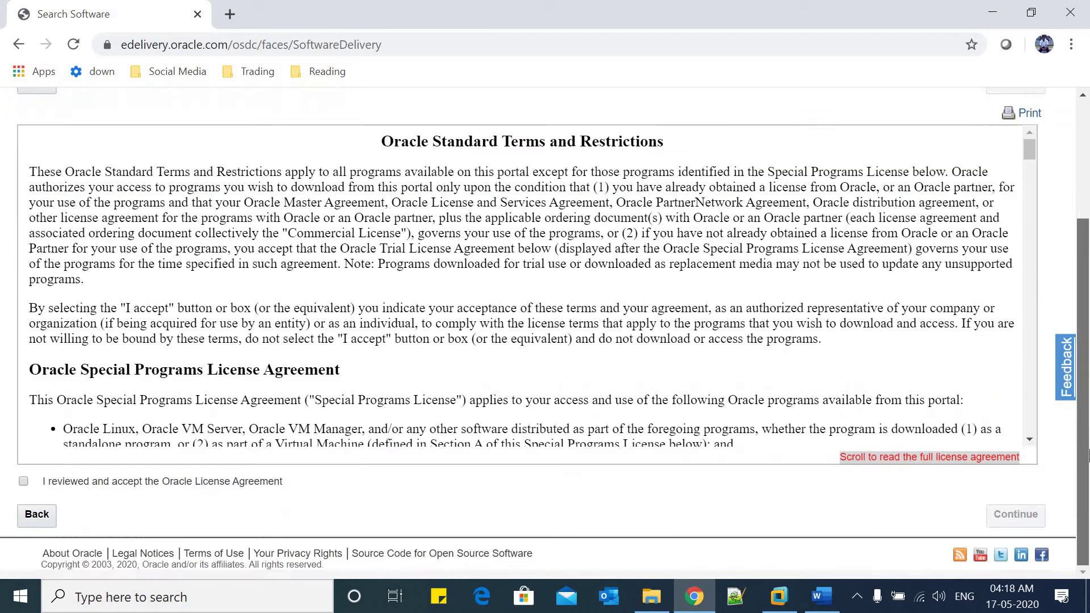
pyautogui.click(24, 482)
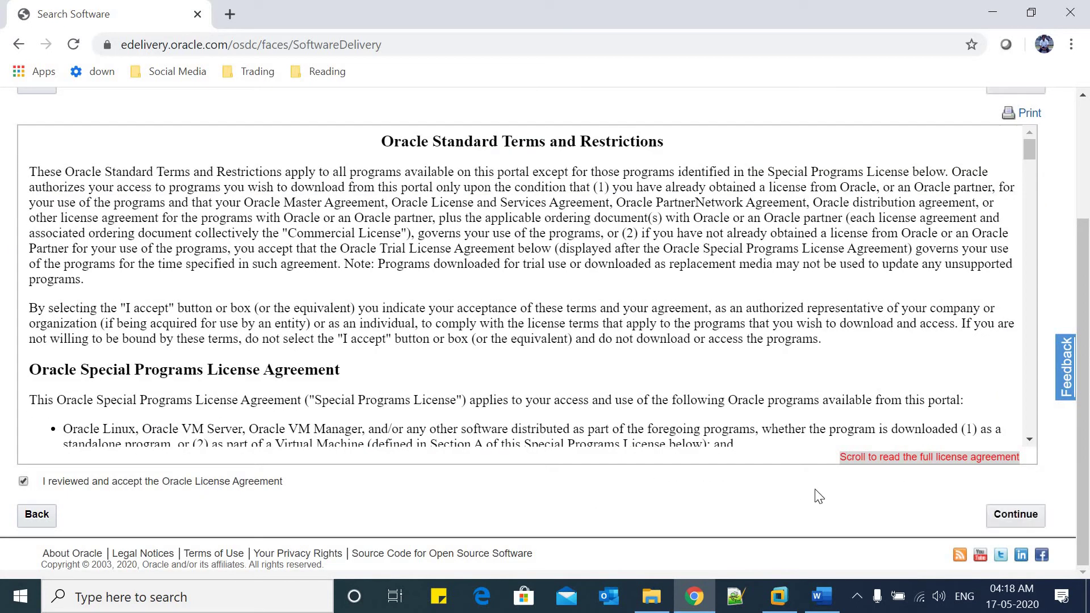
pyautogui.click(1013, 514)
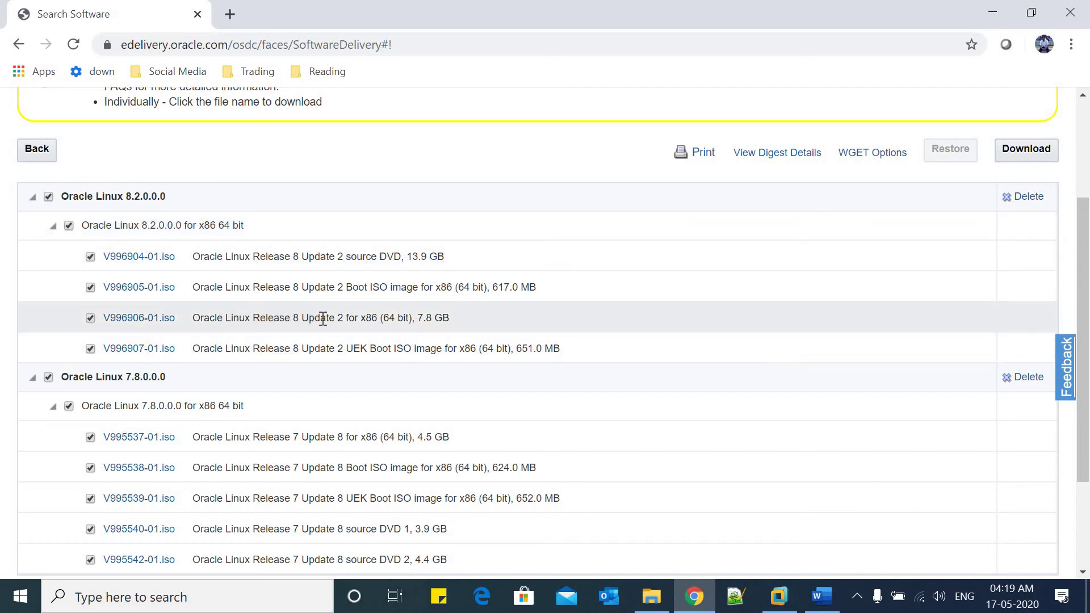
# Untick the boot, UEK boot and source DVD ISOs, keeping V996906-01, V995537-01 and V995539-01
pyautogui.click(450, 318)
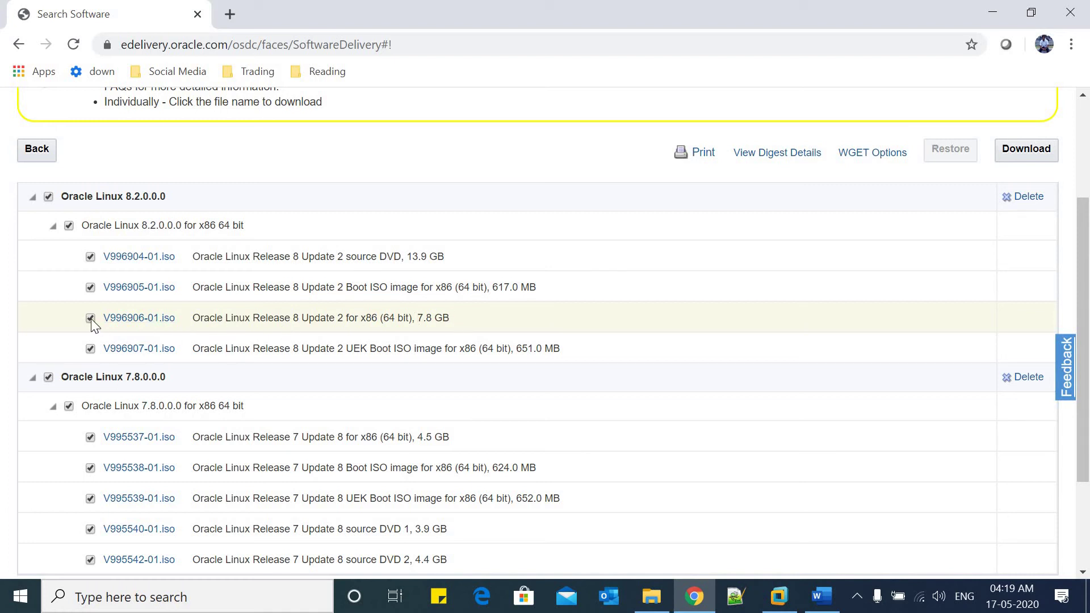
pyautogui.click(91, 287)
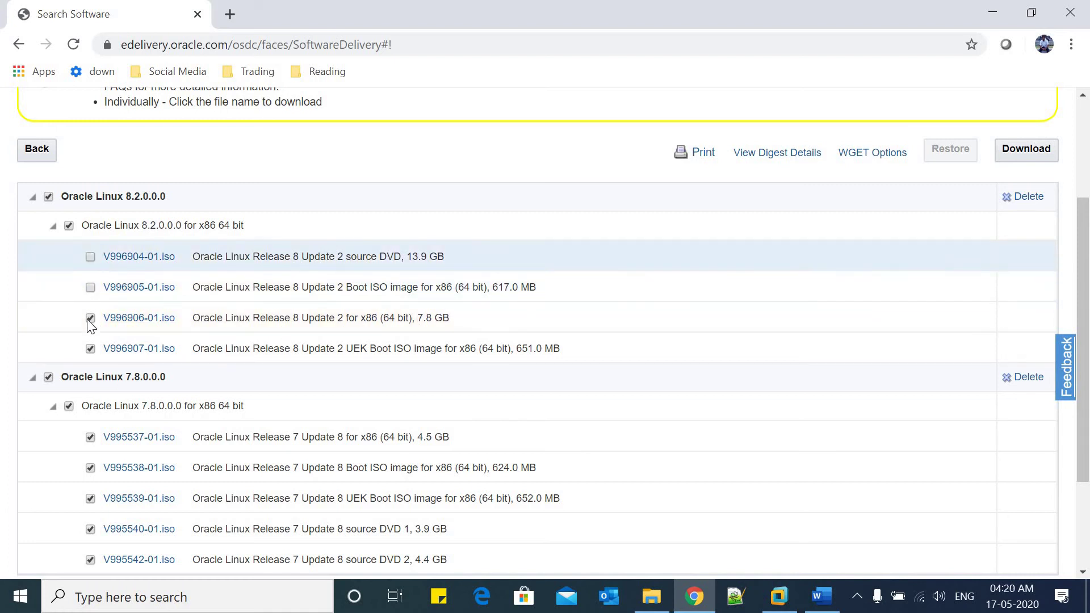
pyautogui.click(90, 348)
pyautogui.click(91, 468)
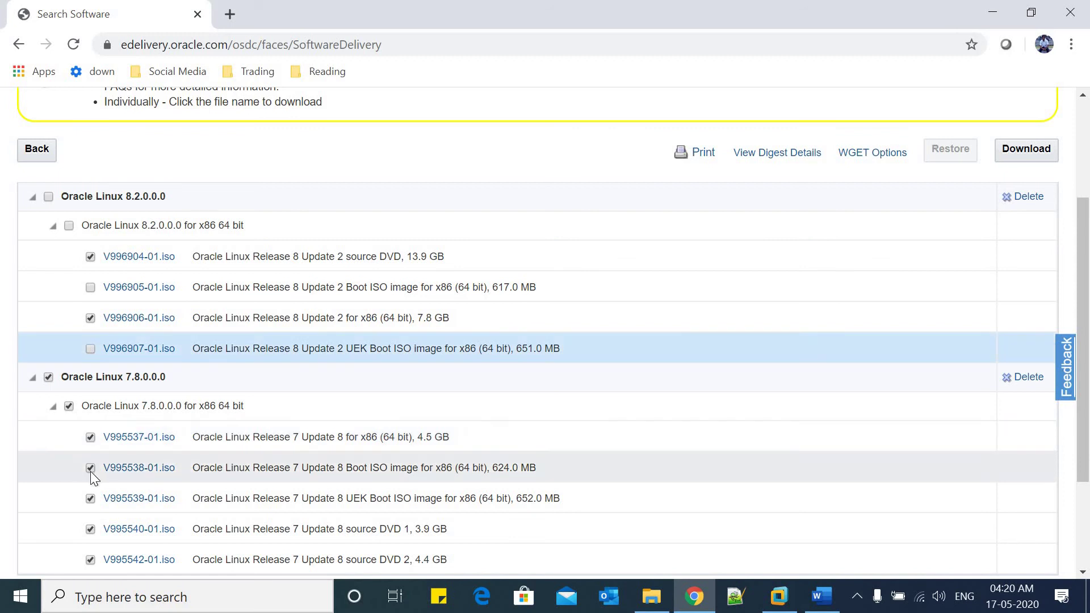
pyautogui.click(91, 498)
pyautogui.click(91, 529)
pyautogui.click(91, 560)
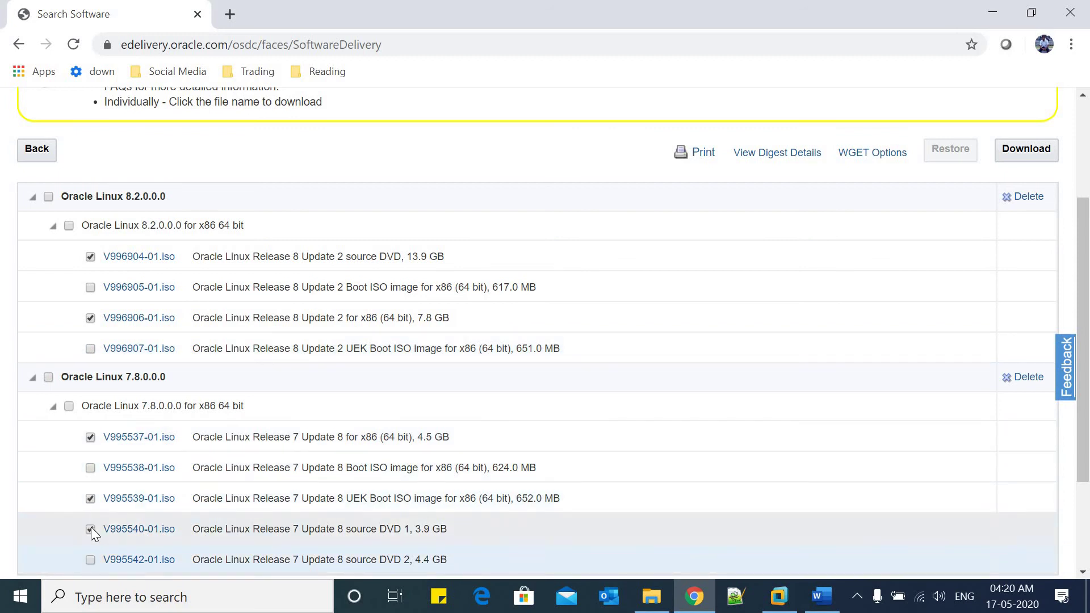
pyautogui.click(91, 529)
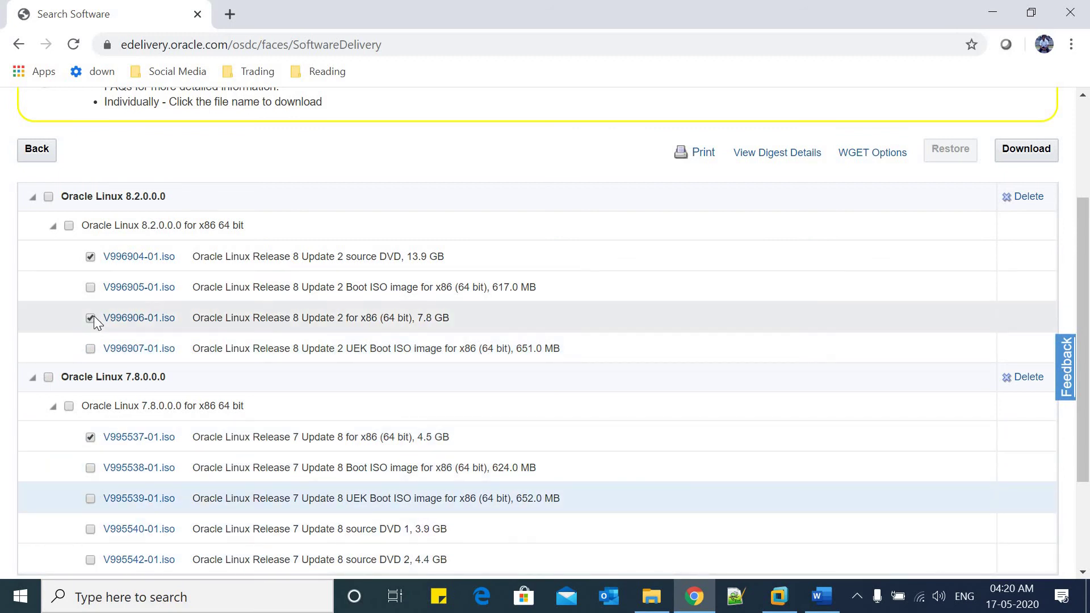
pyautogui.click(91, 259)
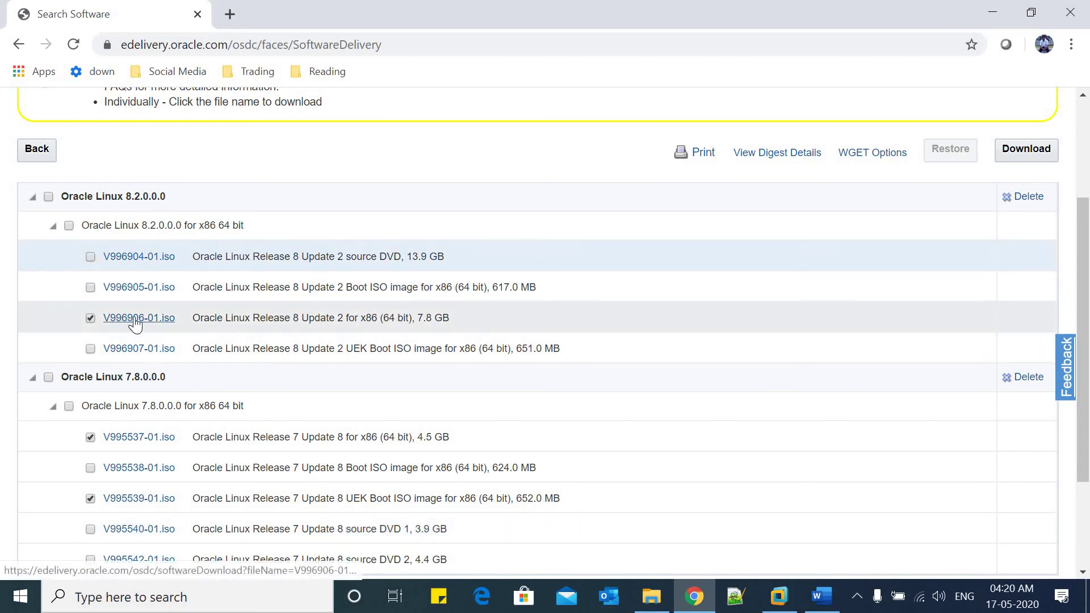
# Save V996906-01.iso into a new OEL8.2 folder under D:\Softwares\OEL
pyautogui.scroll(-3, 146, 326)
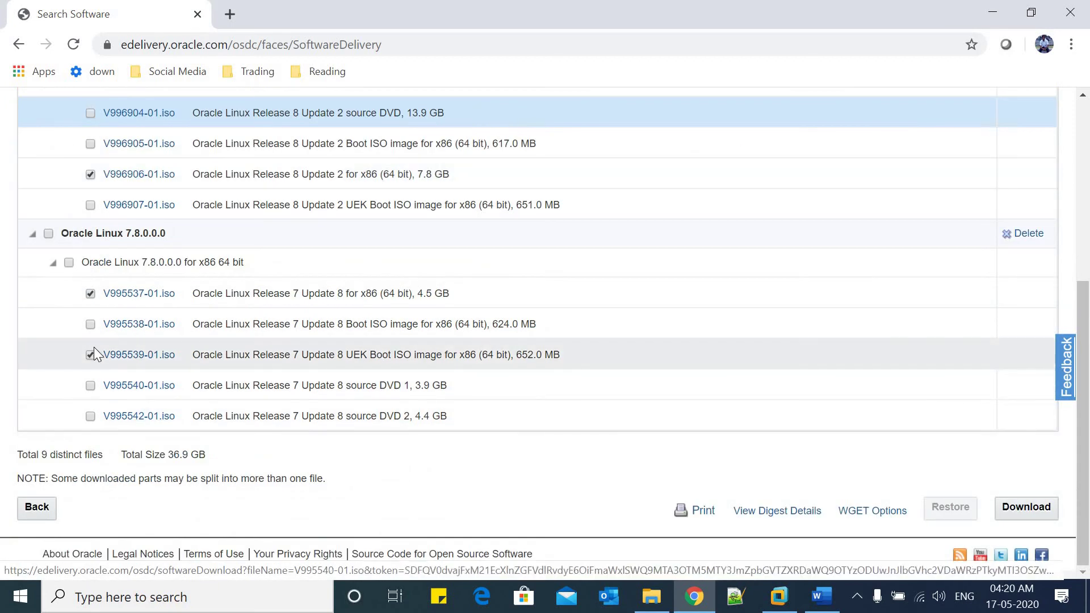
pyautogui.scroll(5, 114, 398)
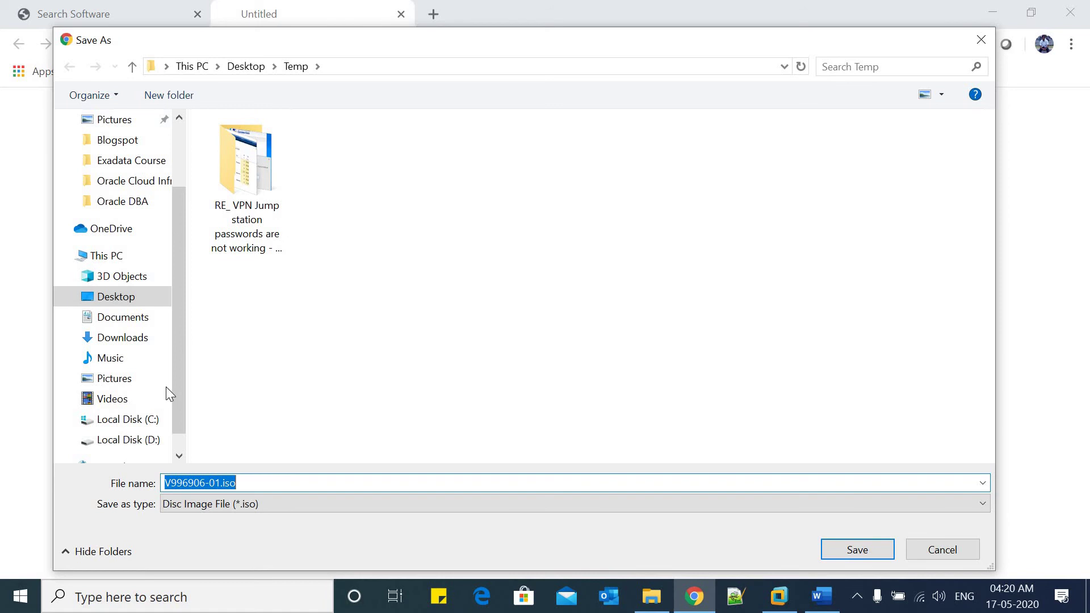
pyautogui.click(134, 442)
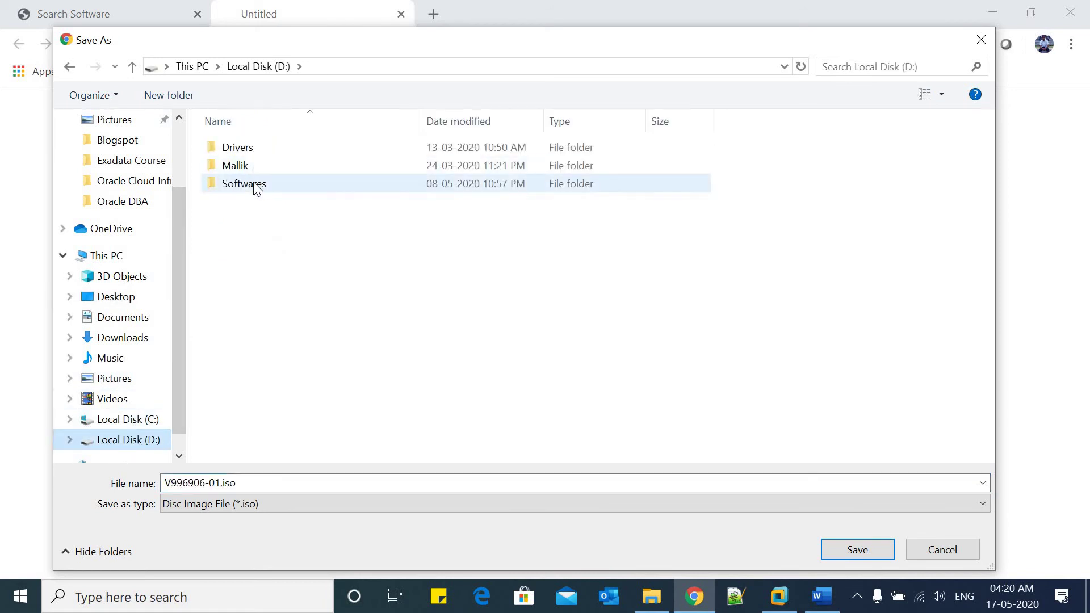
pyautogui.doubleClick(253, 184)
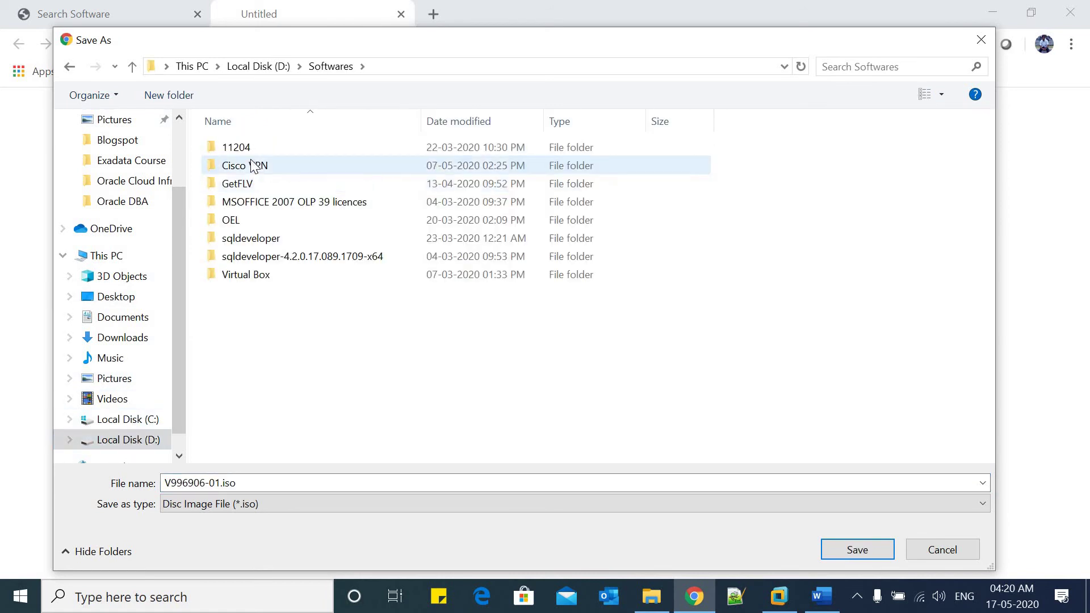
pyautogui.doubleClick(243, 220)
pyautogui.click(191, 97)
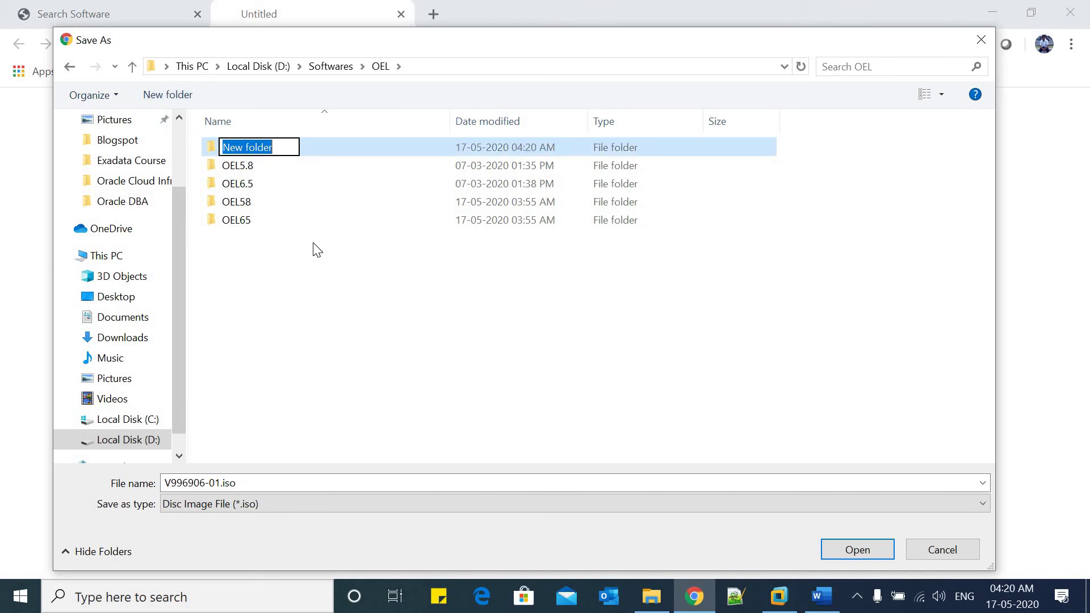
pyautogui.write('OEL8')
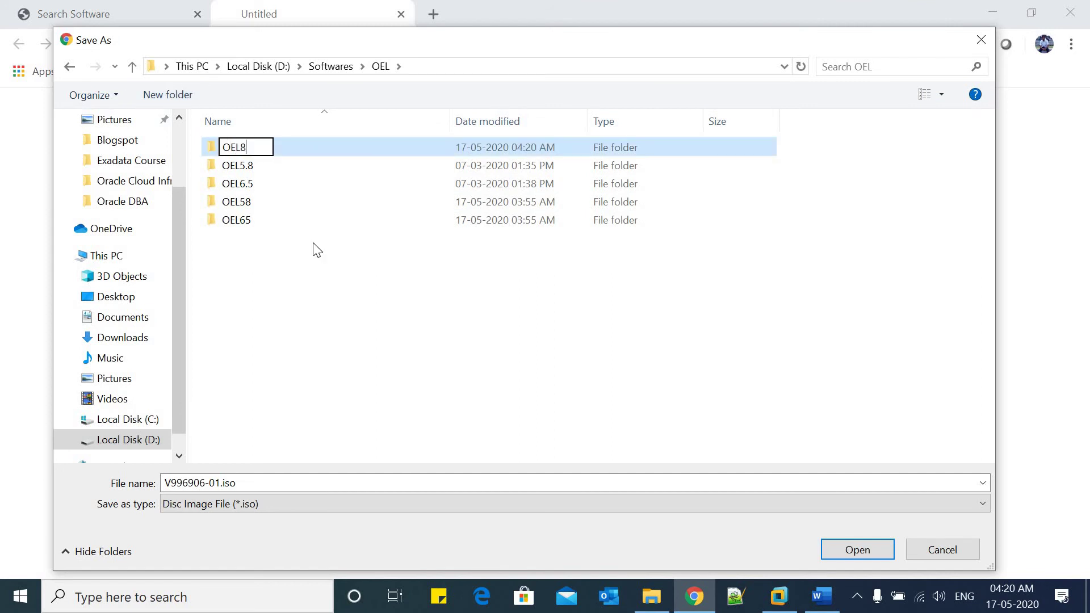
pyautogui.write('.3')
pyautogui.press('Return')
pyautogui.press('Return')
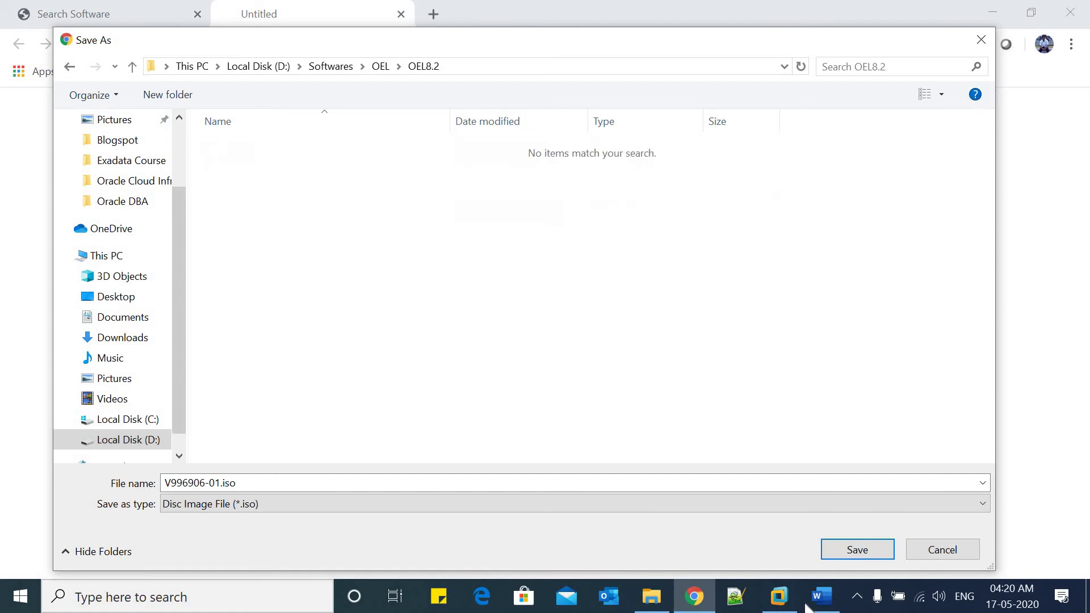
pyautogui.click(857, 550)
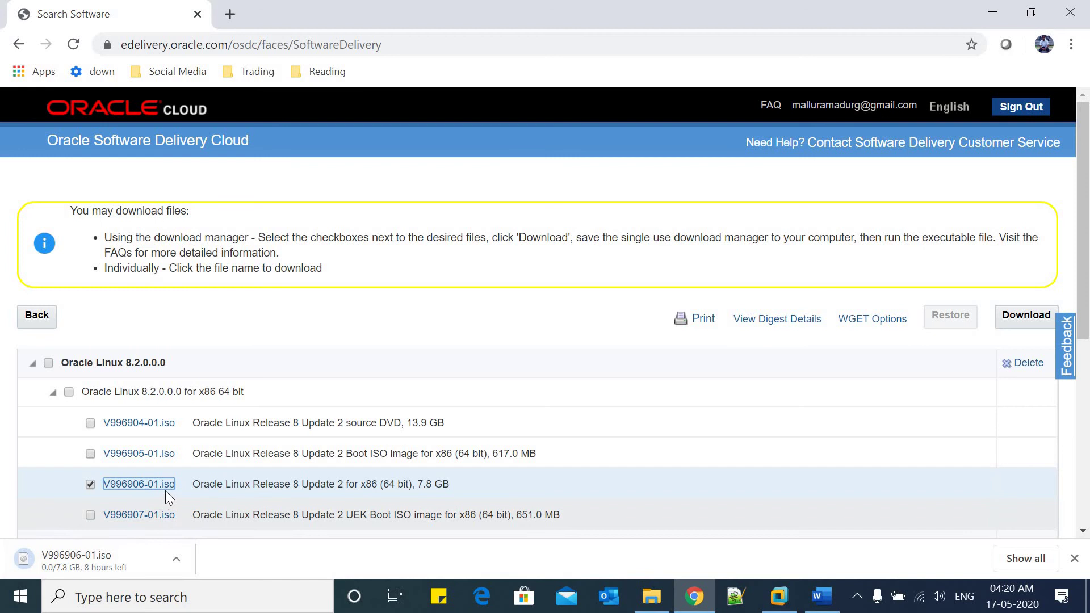
# Save V995537-01.iso into a new OEL7.8 folder beside OEL8.2 in D:\Softwares\OEL
pyautogui.scroll(-6, 166, 490)
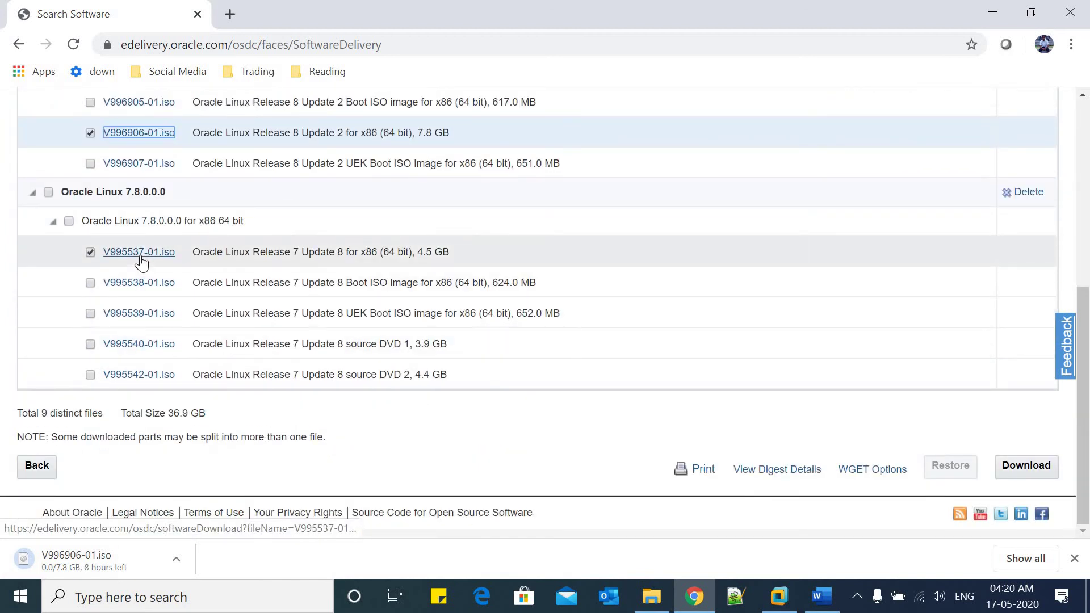
pyautogui.click(140, 256)
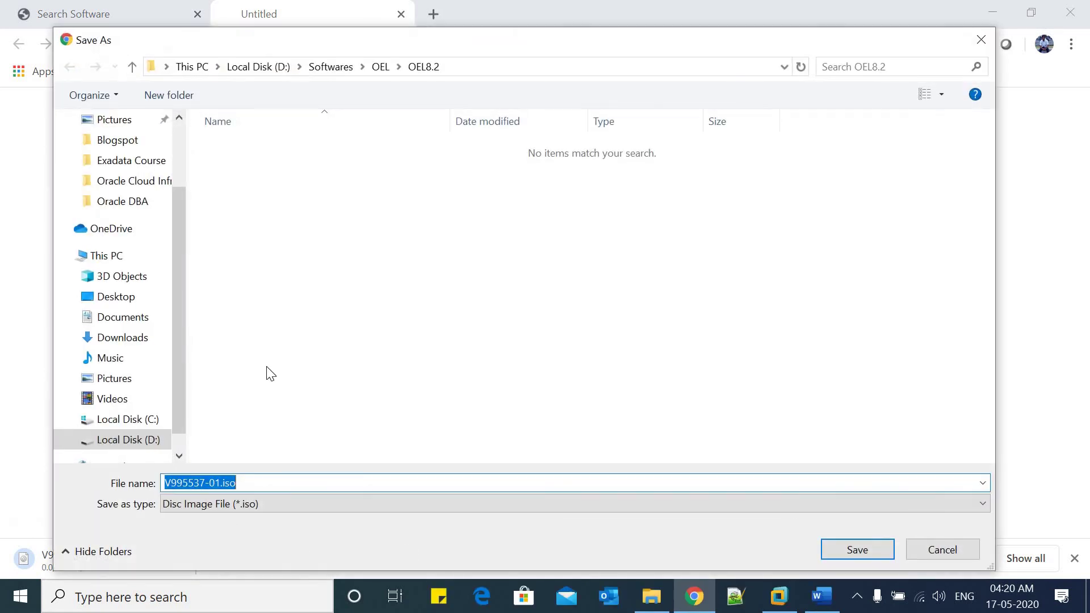
pyautogui.click(381, 66)
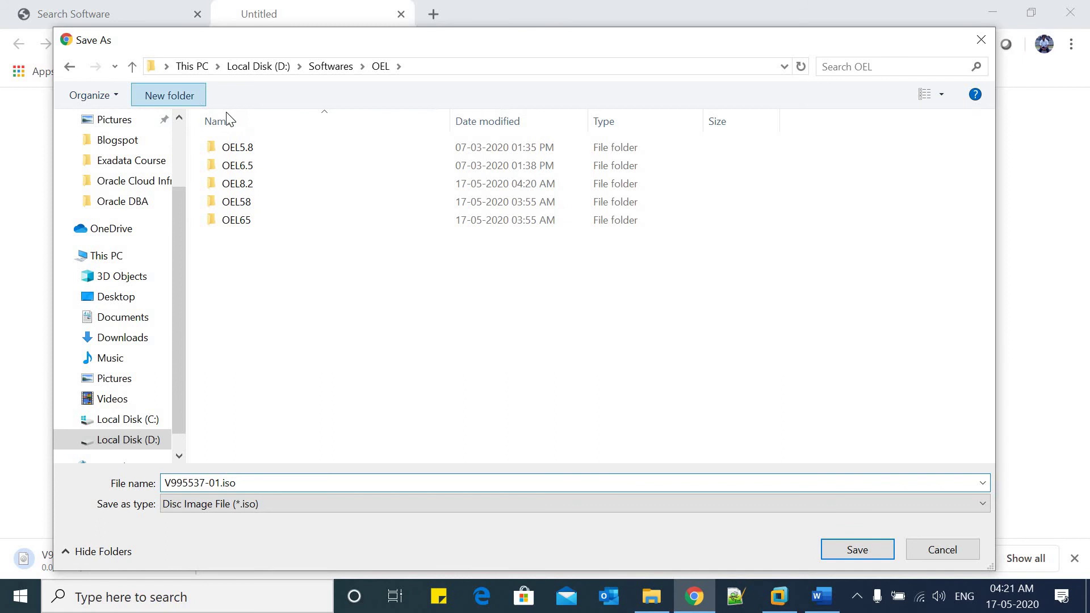
pyautogui.write('OEL7.8')
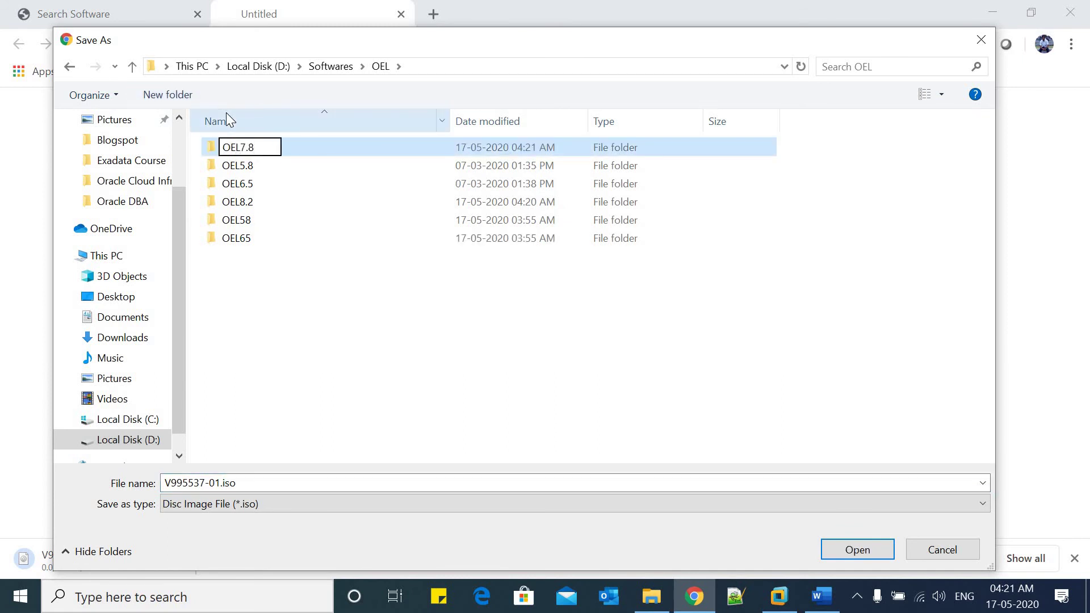
pyautogui.press('Return')
pyautogui.press('Return')
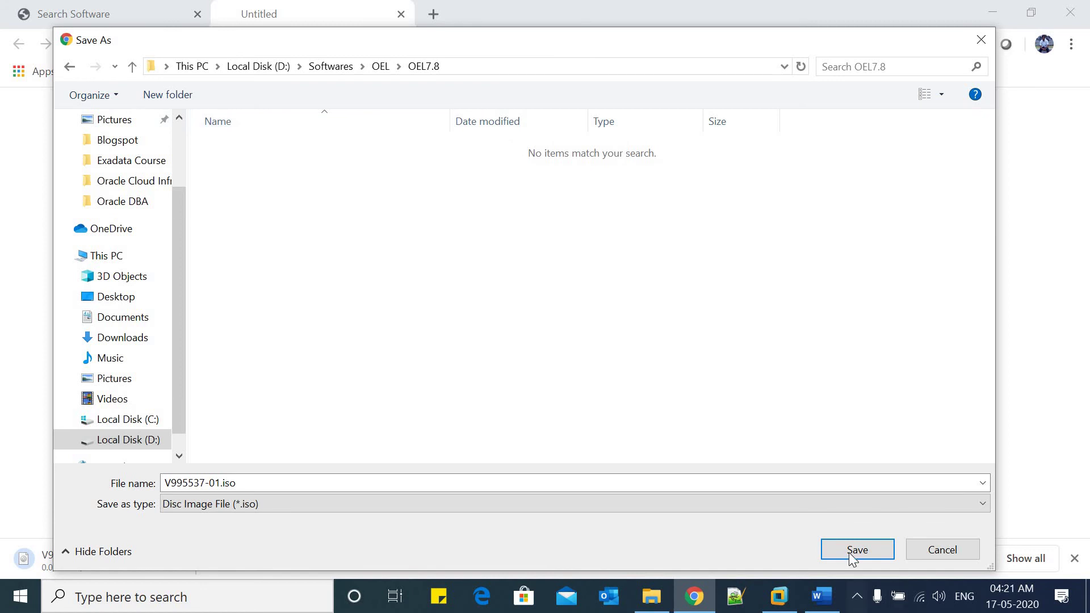
pyautogui.click(853, 552)
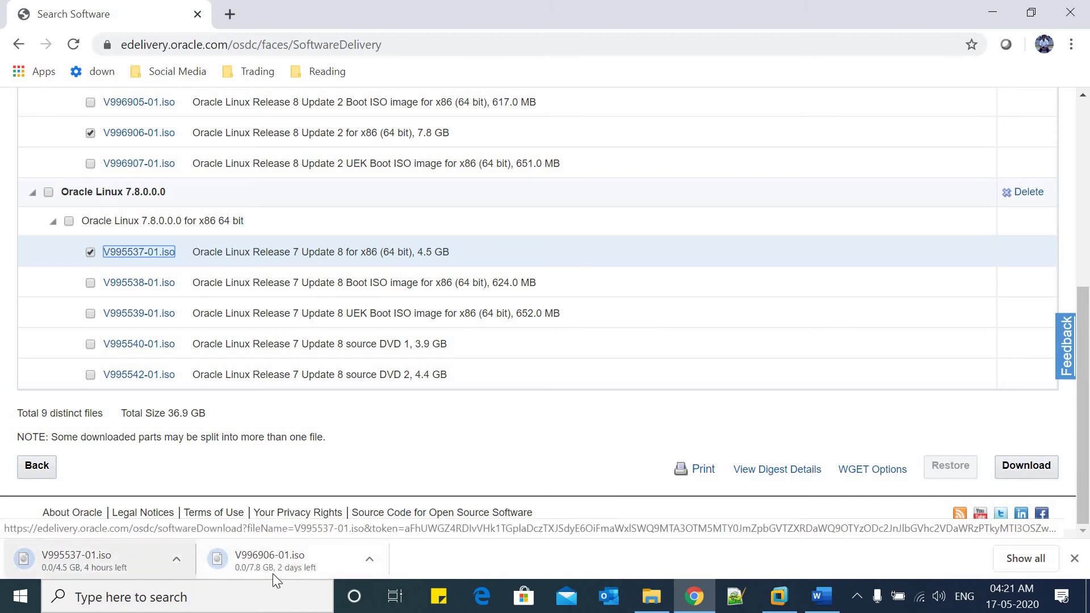
# In the Word notes, select the Trick and Tips heading, WGET tip and video reference paragraph
pyautogui.click(821, 598)
pyautogui.moveTo(271, 399); pyautogui.dragTo(359, 405)
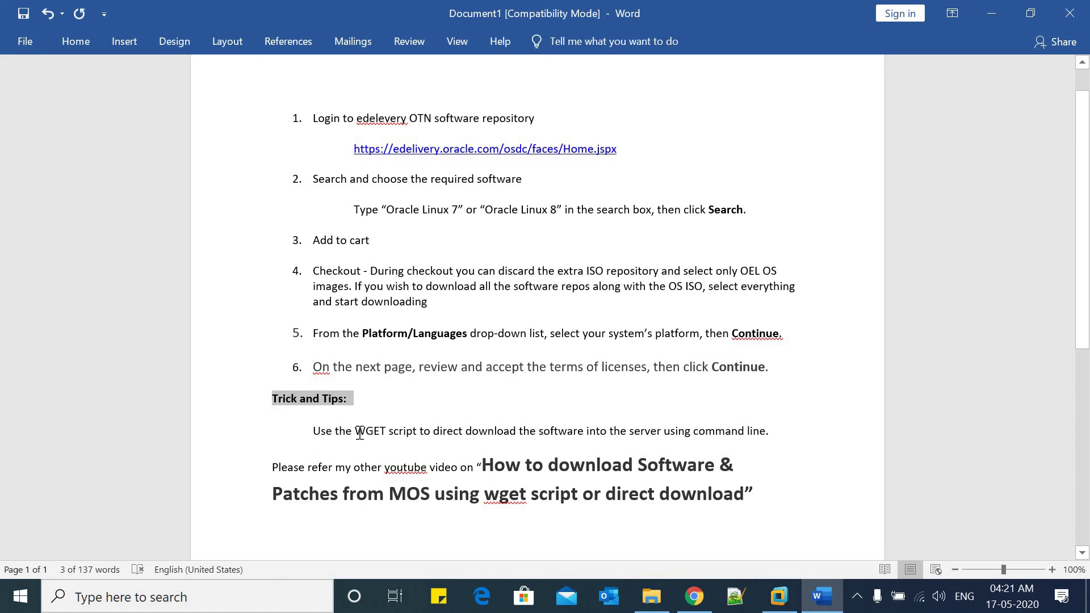
pyautogui.moveTo(354, 433); pyautogui.dragTo(385, 433)
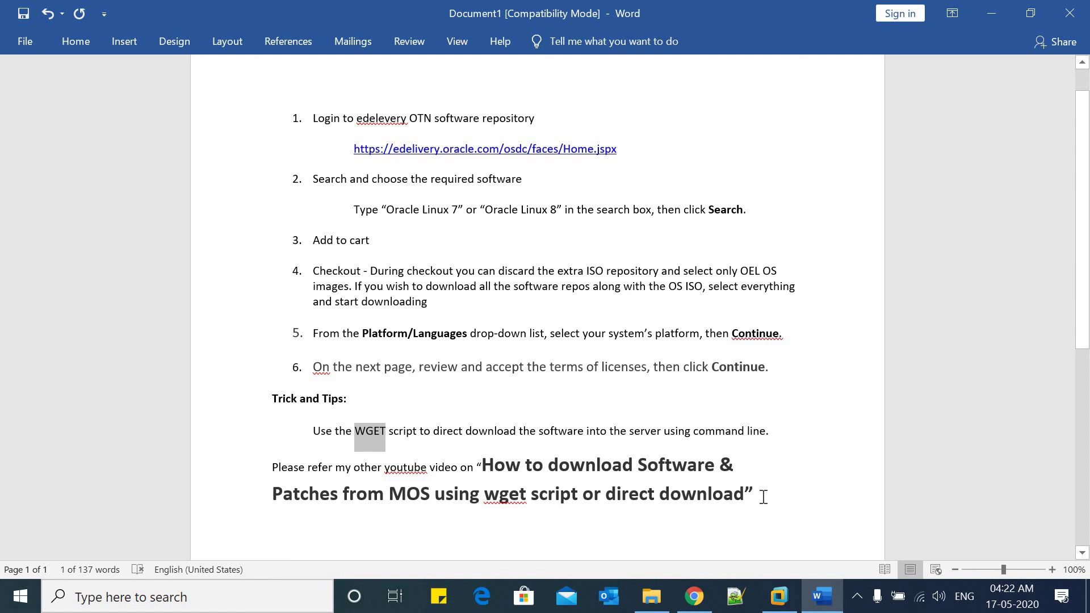
pyautogui.moveTo(755, 494); pyautogui.dragTo(272, 466)
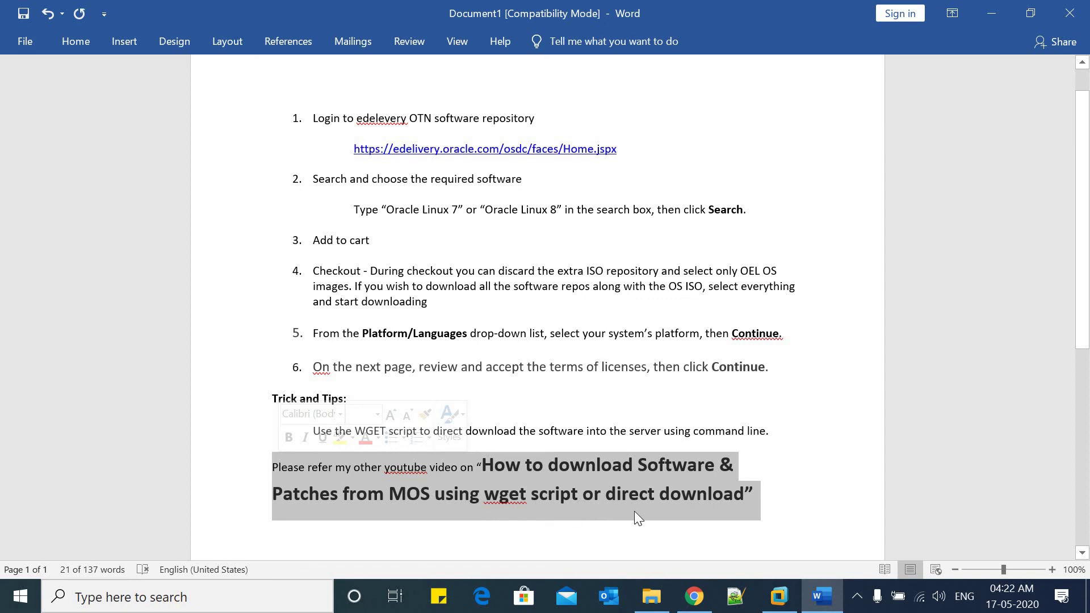
pyautogui.click(759, 498)
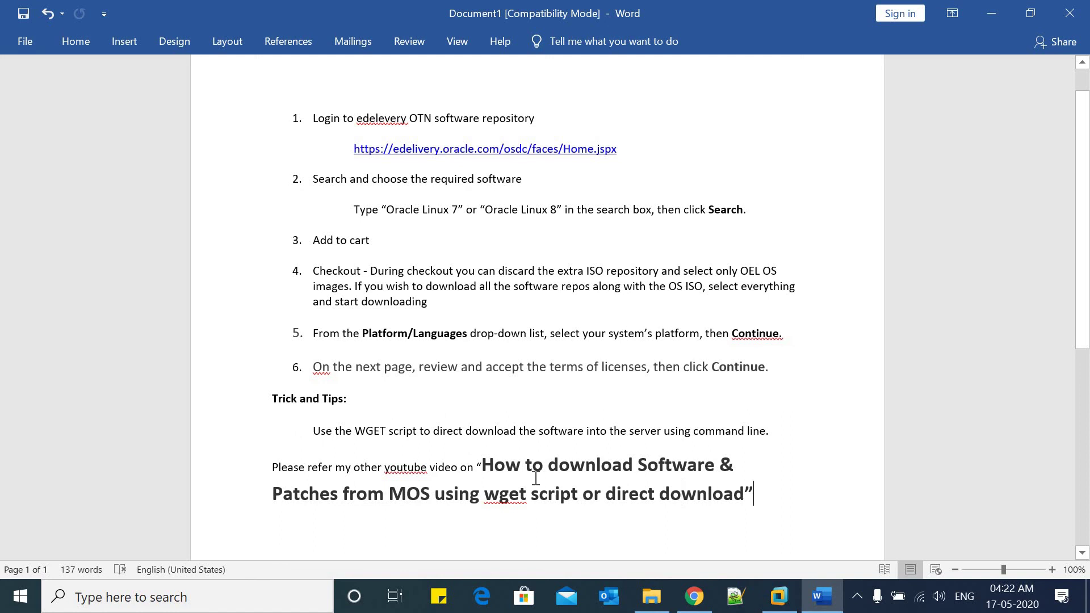
pyautogui.moveTo(759, 498); pyautogui.dragTo(312, 434)
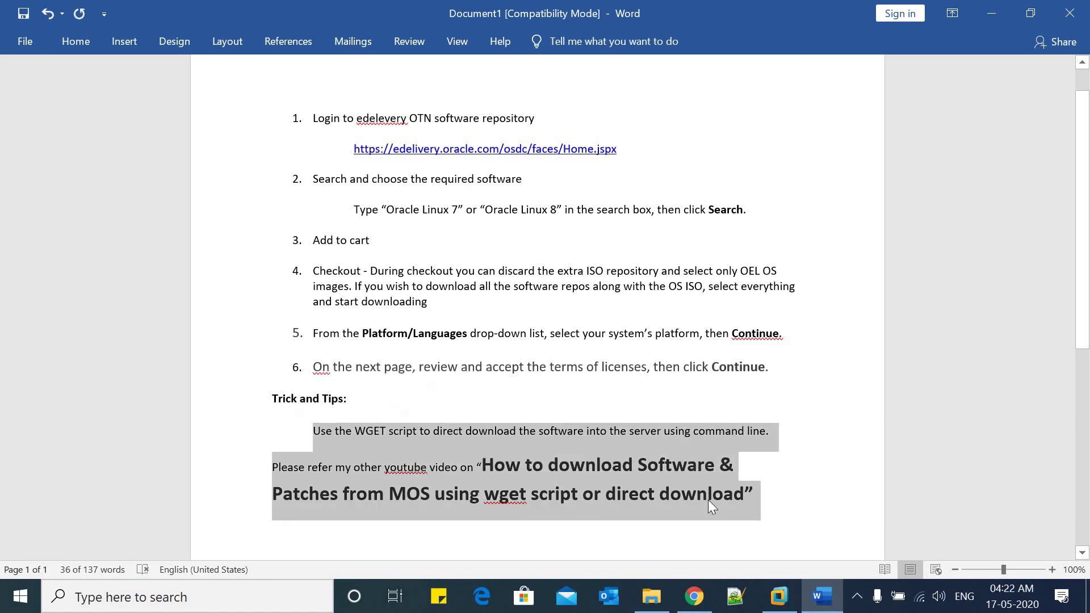
pyautogui.click(858, 595)
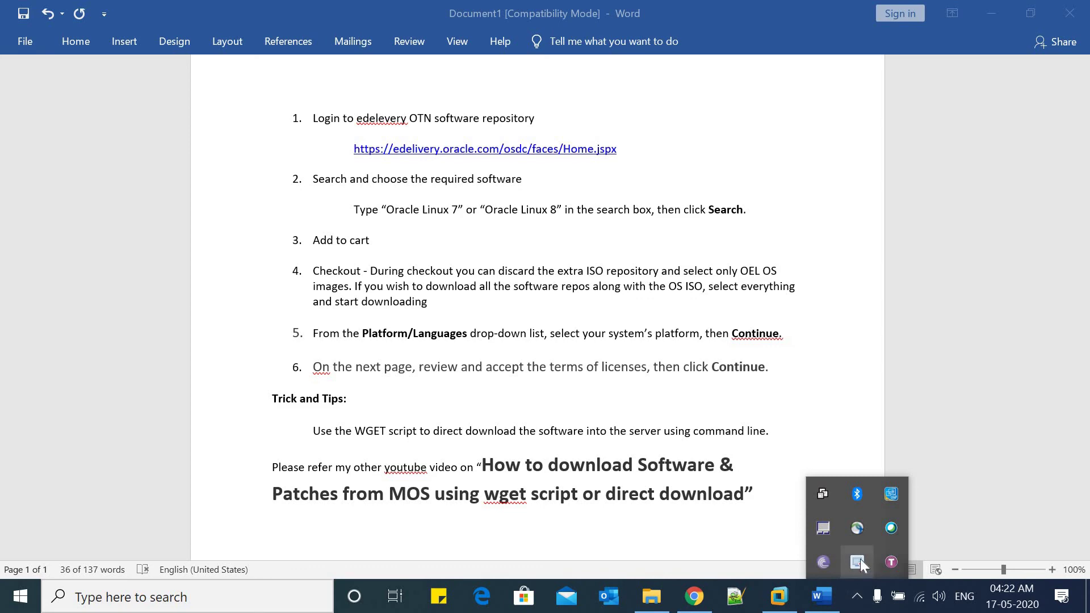